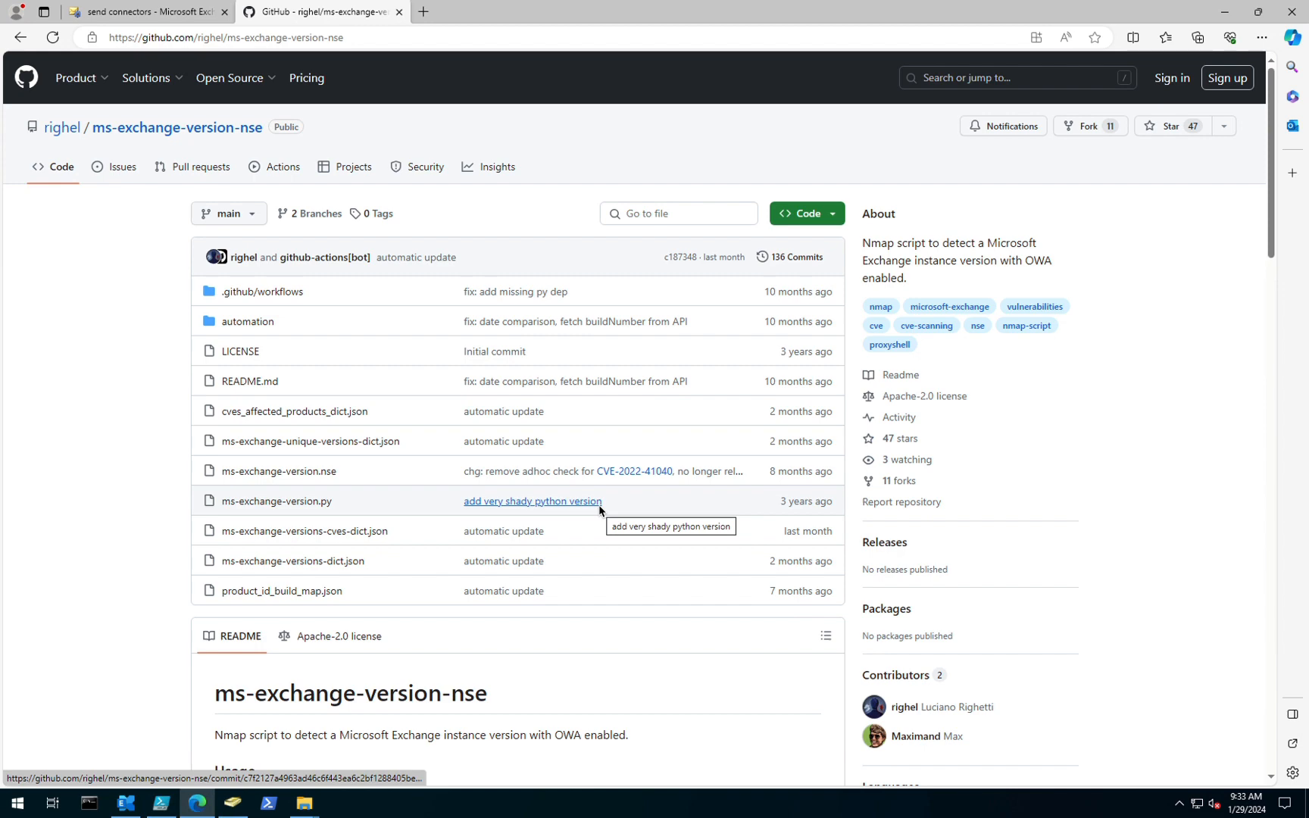
Show the clone and download options of the ms-exchange-version-nse repository on GitHub.
{"action": "left_click", "coordinate": [1222, 12]}
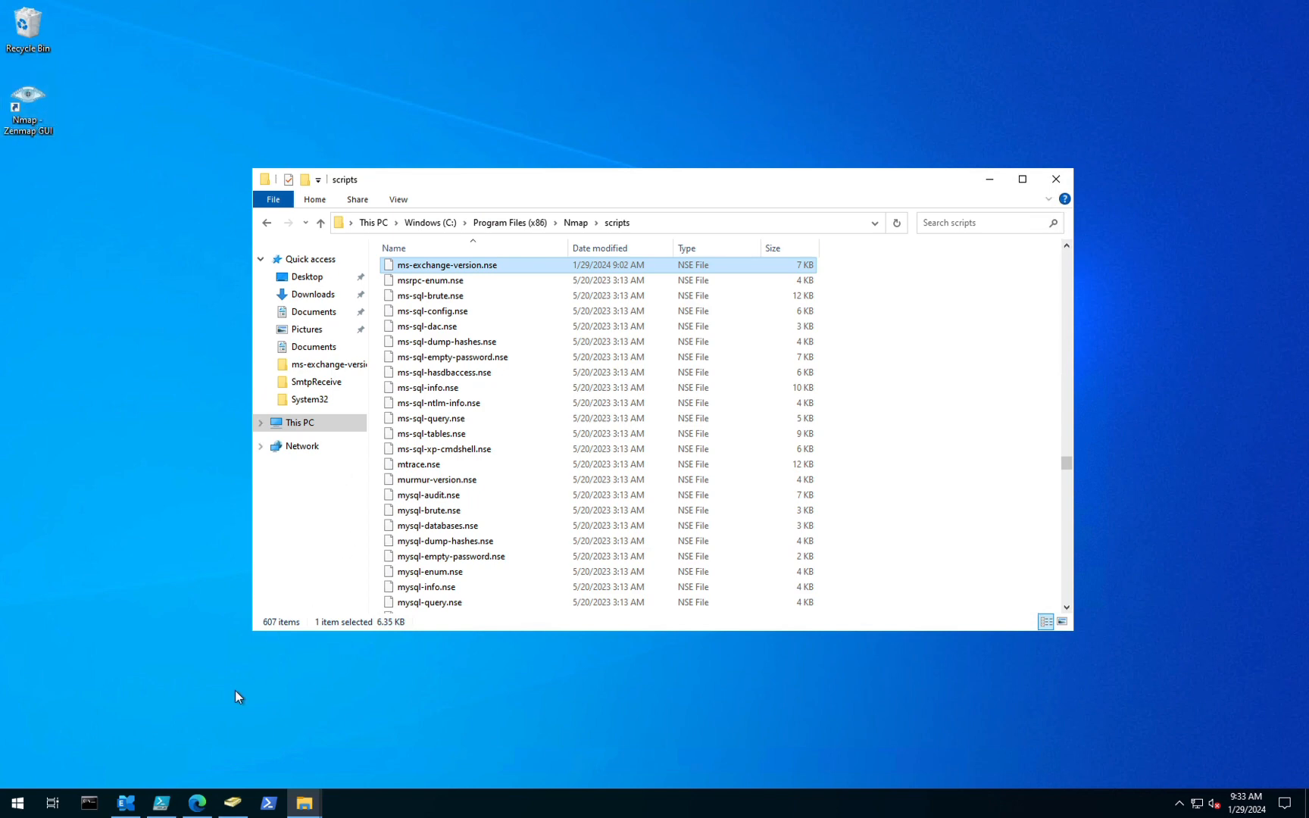
{"action": "left_click", "coordinate": [196, 800]}
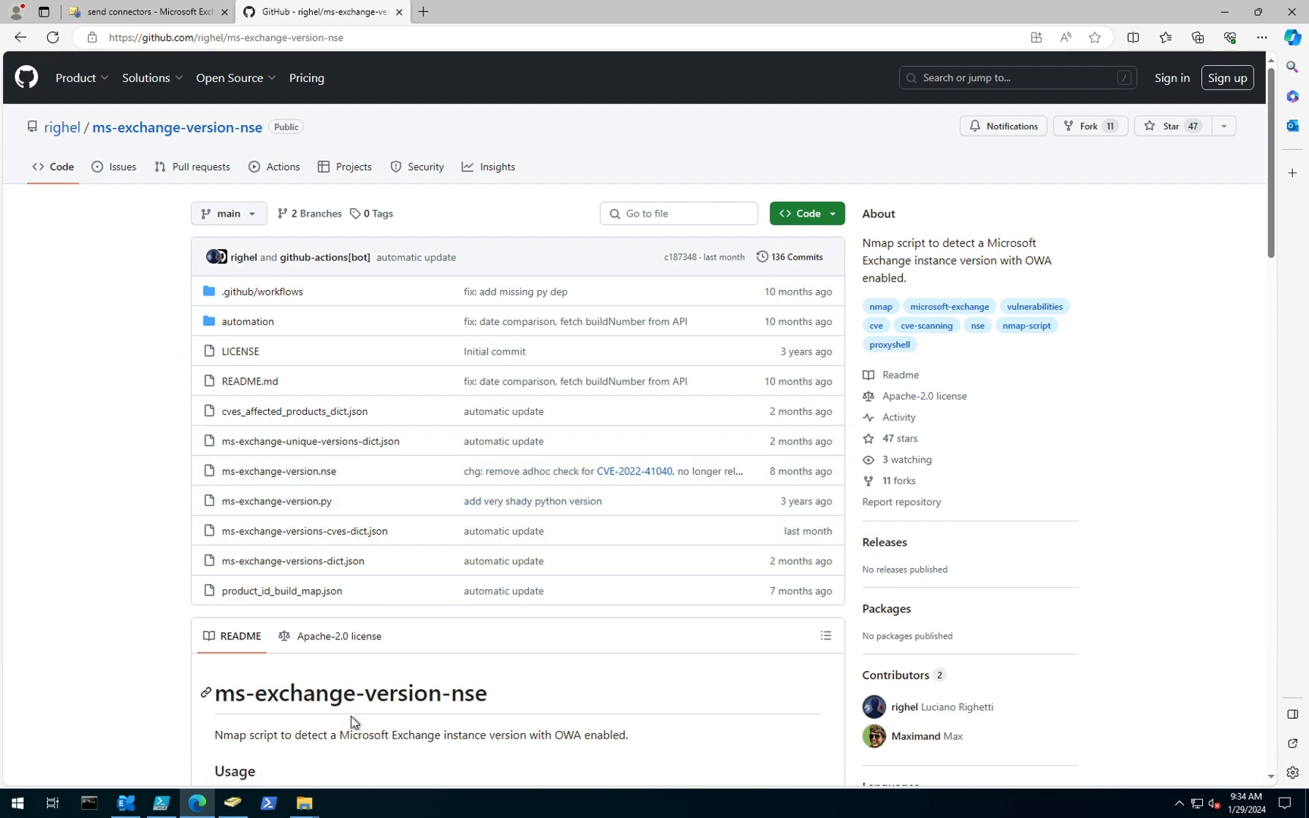
{"action": "left_click", "coordinate": [313, 806]}
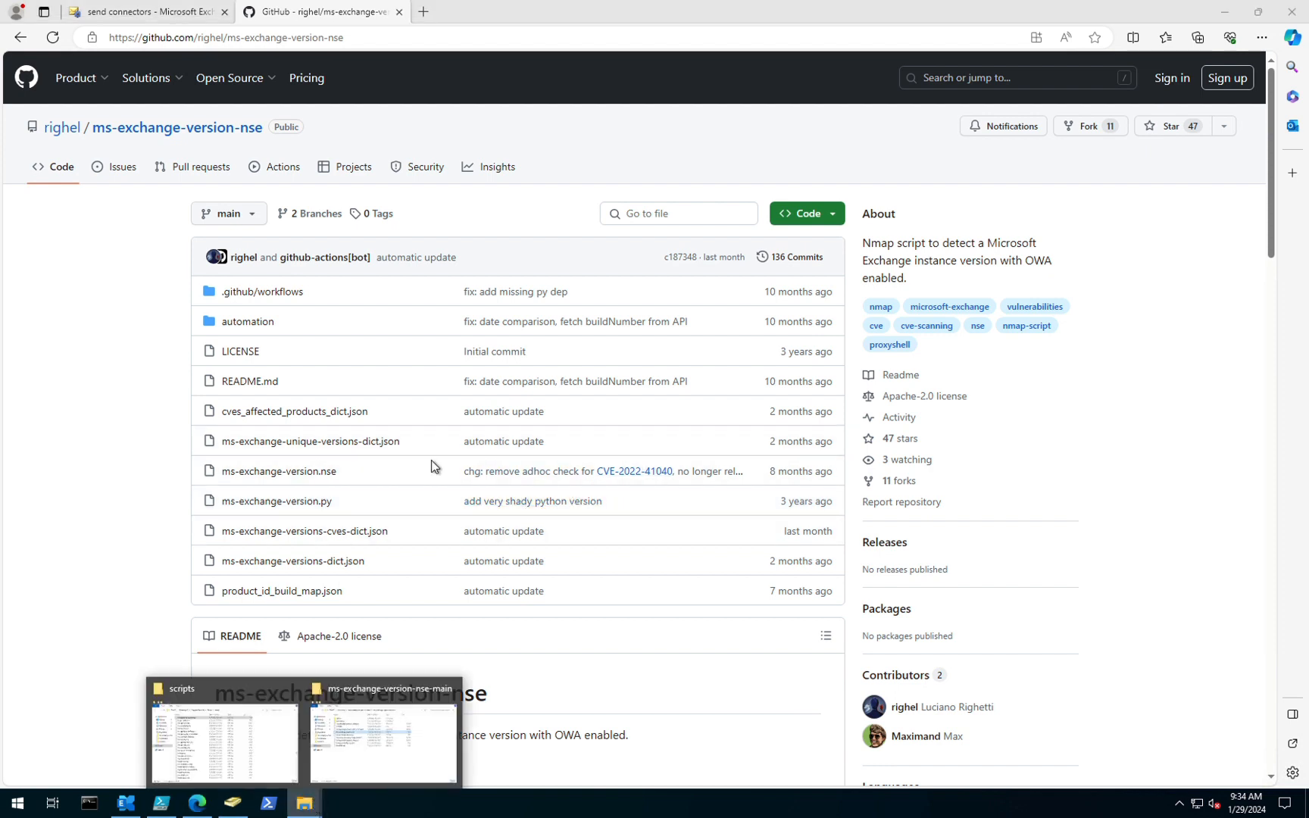
{"action": "left_click", "coordinate": [824, 219]}
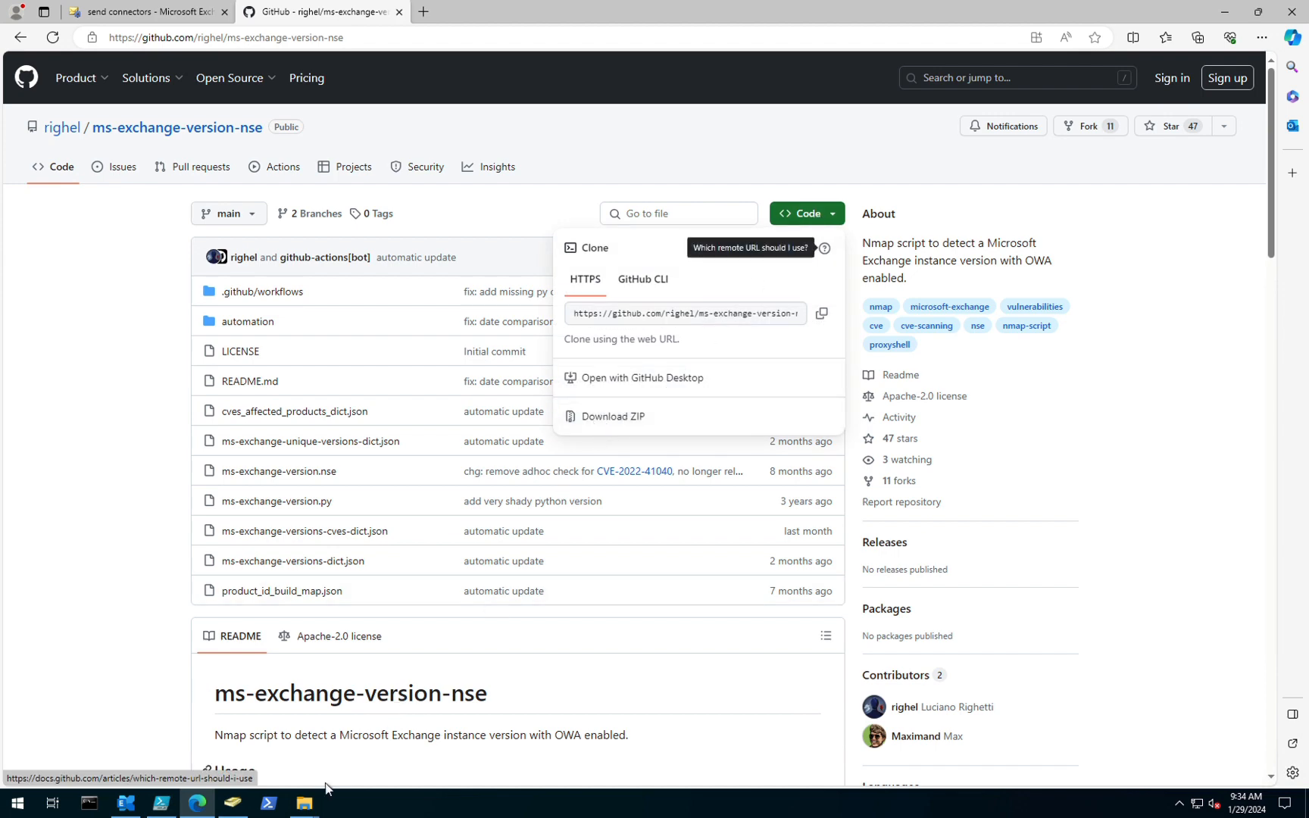
In File Explorer, find ms-exchange-version.nse inside the nested ms-exchange-version-nse-main folder in Downloads and select it.
{"action": "left_click", "coordinate": [305, 803]}
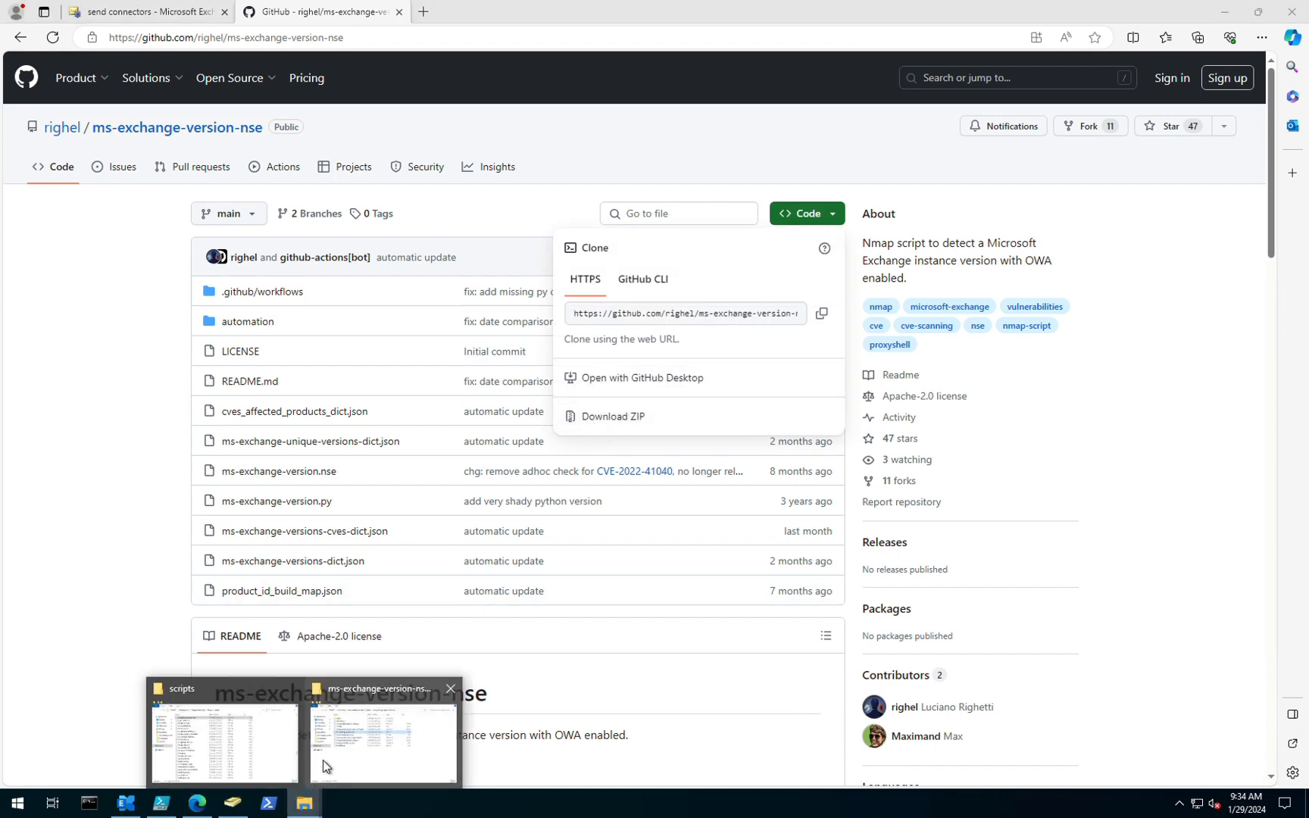
{"action": "left_click", "coordinate": [236, 741]}
{"action": "left_click", "coordinate": [311, 812]}
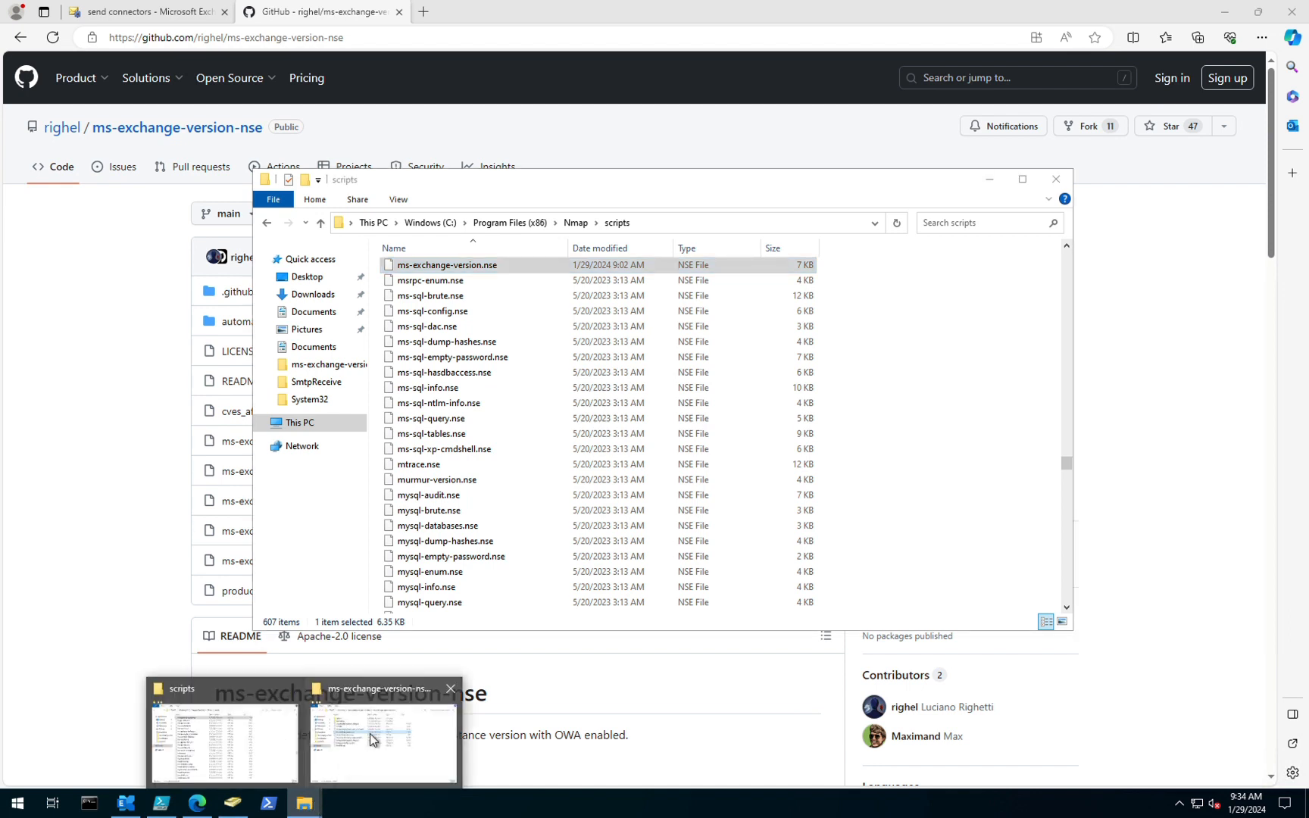
{"action": "left_click", "coordinate": [369, 733]}
{"action": "left_click", "coordinate": [453, 243]}
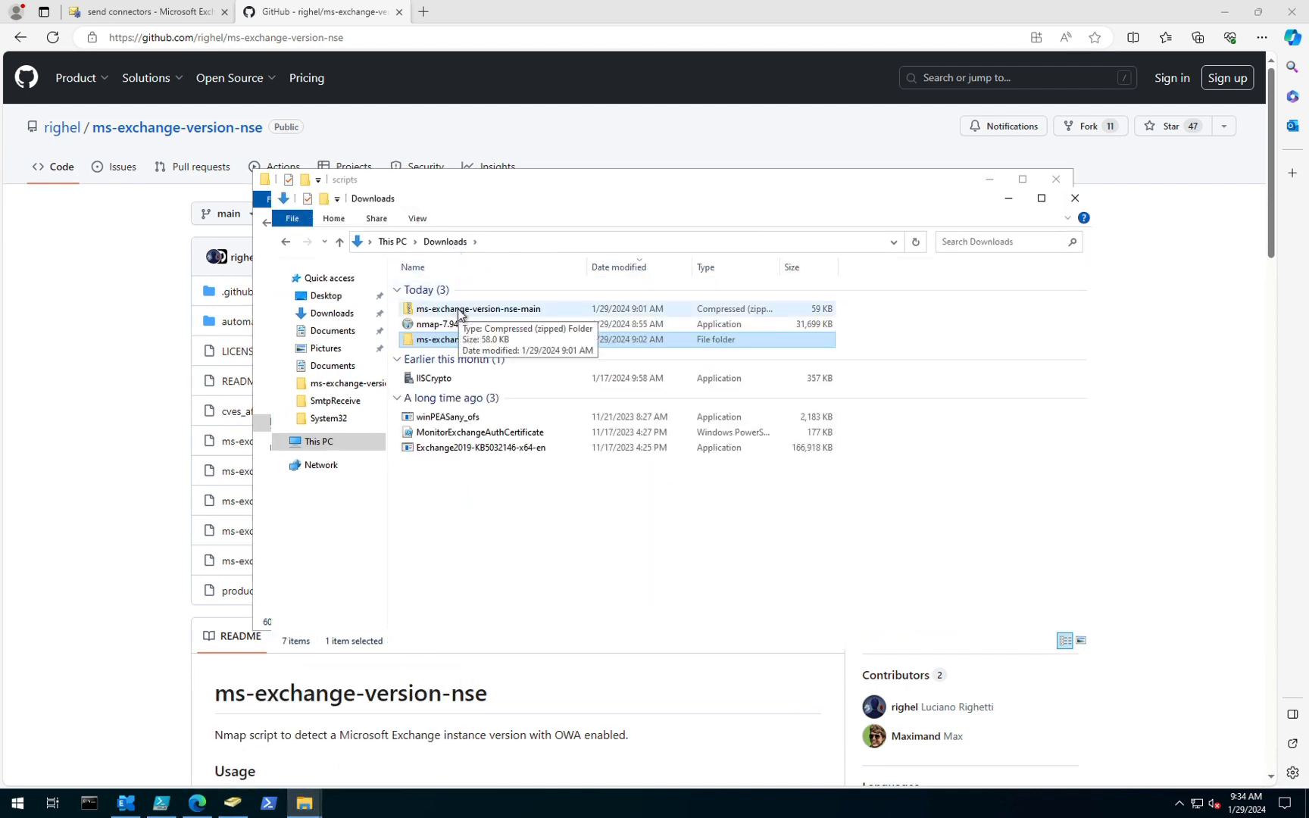
{"action": "double_click", "coordinate": [486, 340]}
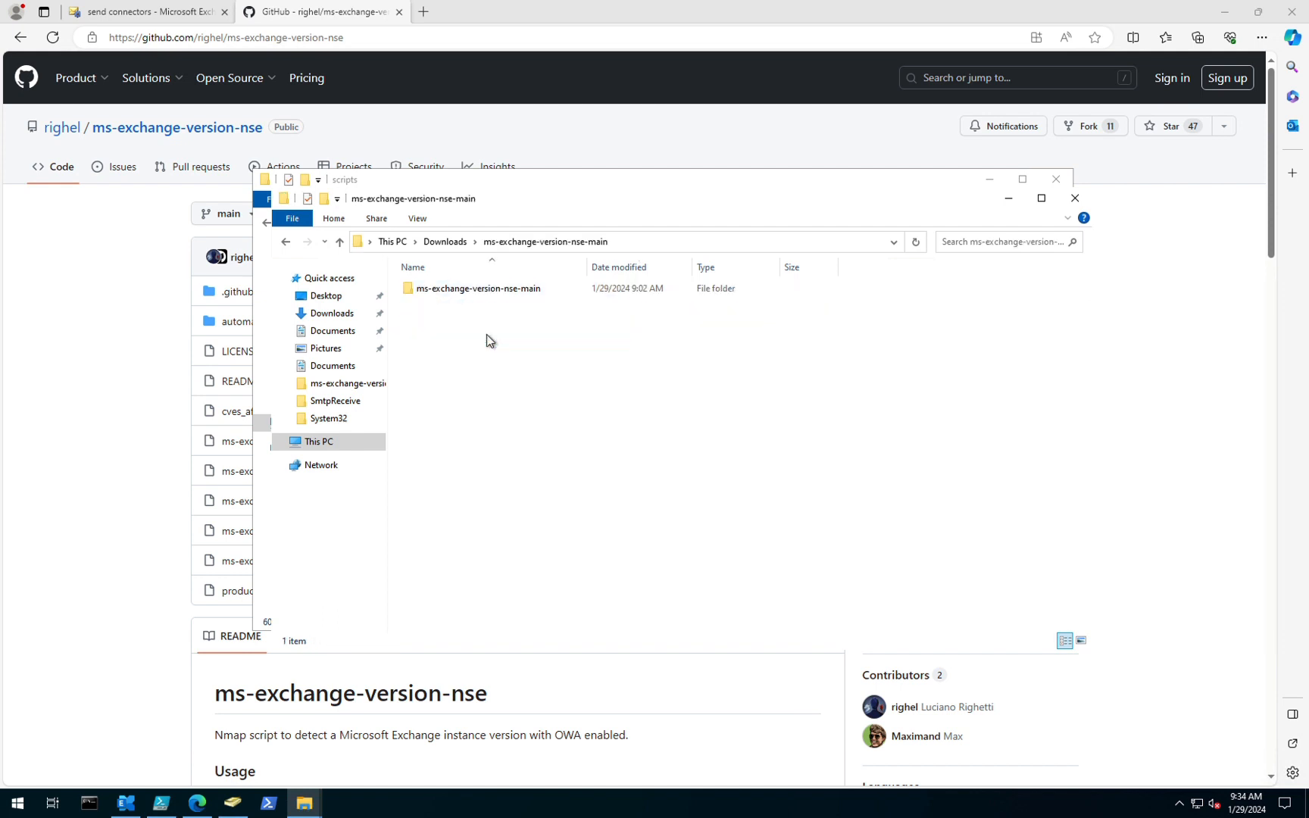
{"action": "double_click", "coordinate": [471, 290]}
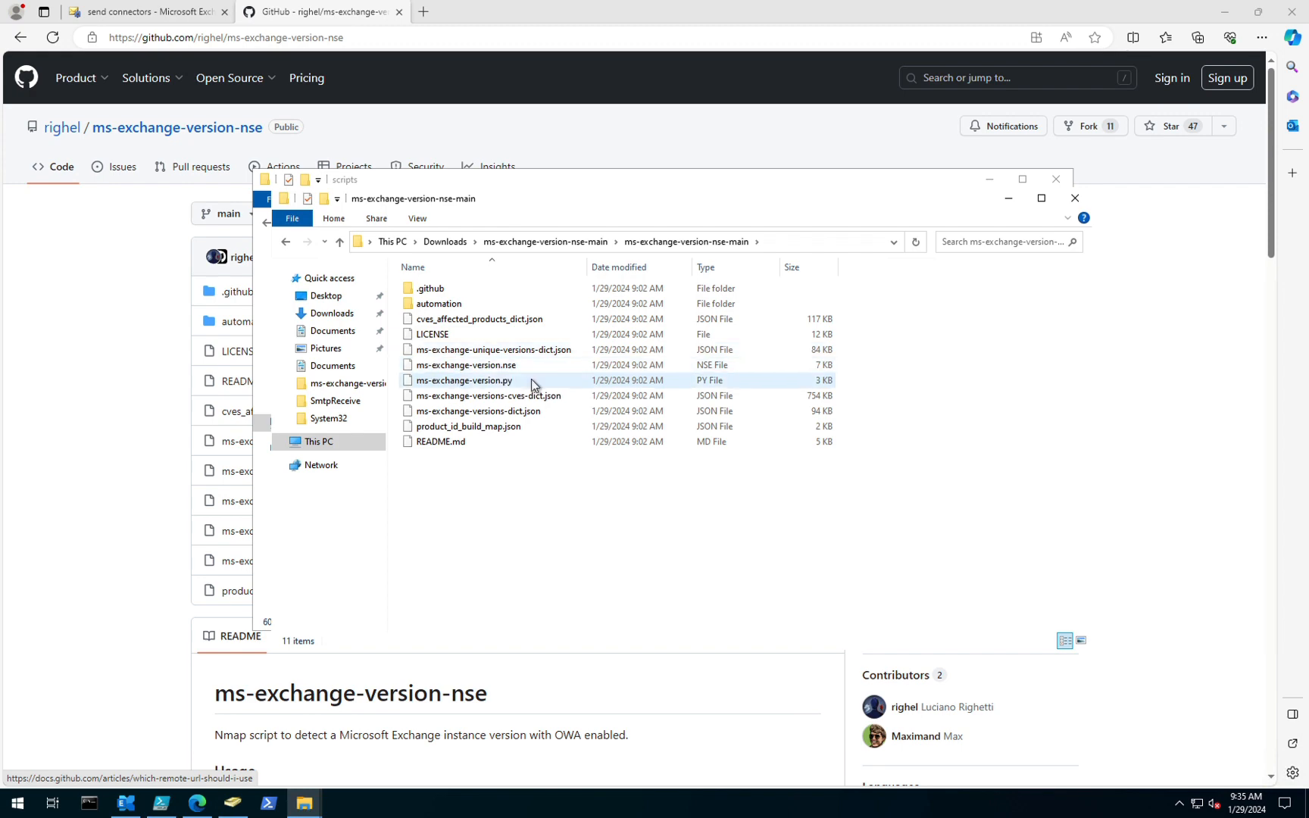
{"action": "left_click", "coordinate": [500, 367]}
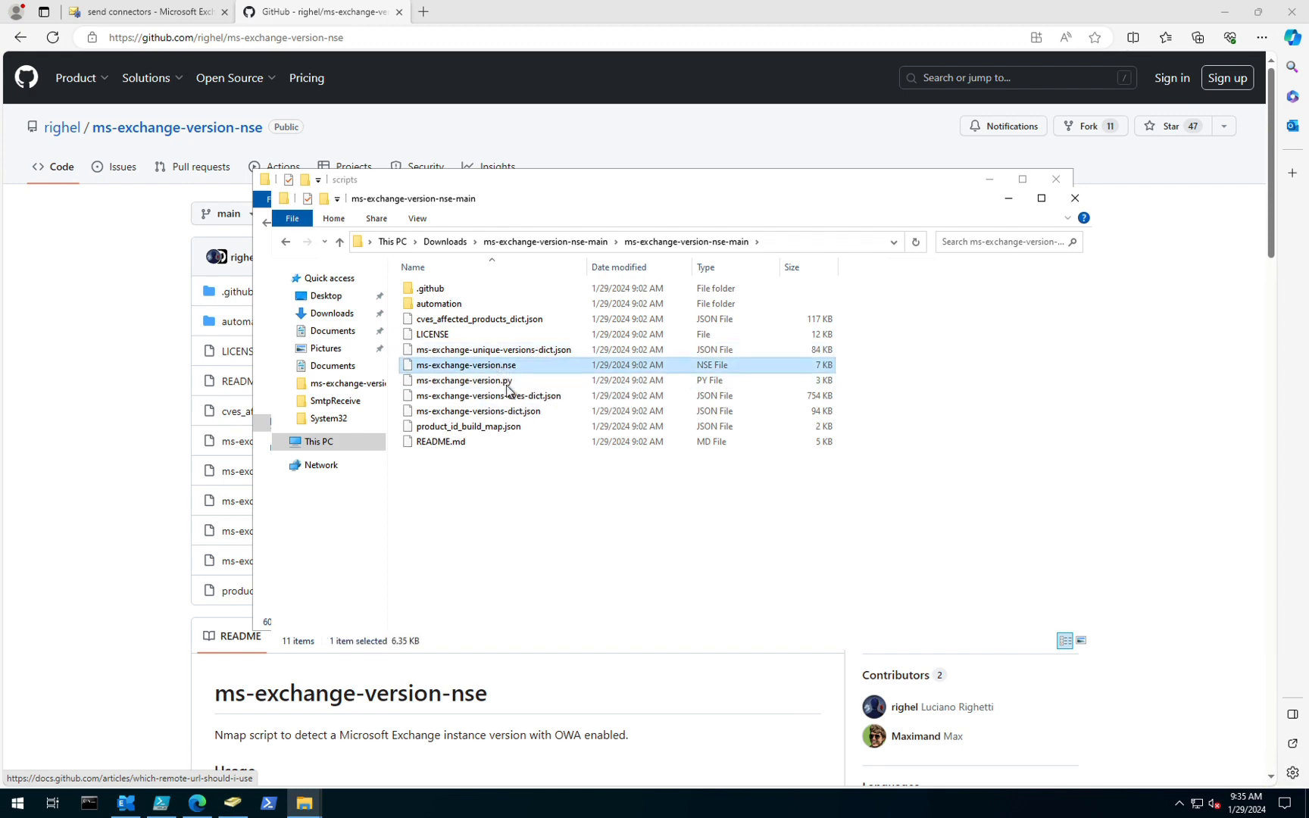
Check for ms-exchange-version.nse in the Nmap scripts folder and close both File Explorer windows.
{"action": "mouse_move", "coordinate": [304, 802]}
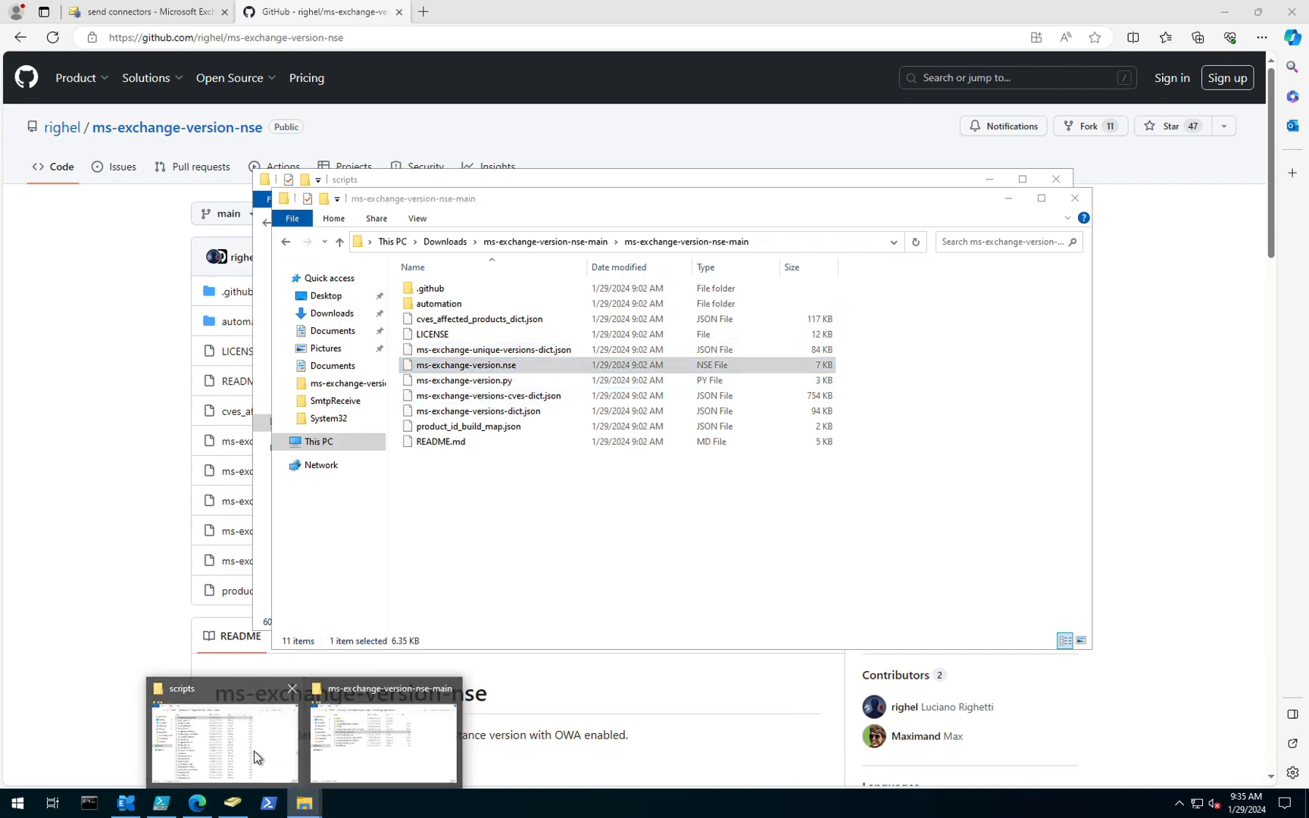
{"action": "left_click", "coordinate": [254, 751]}
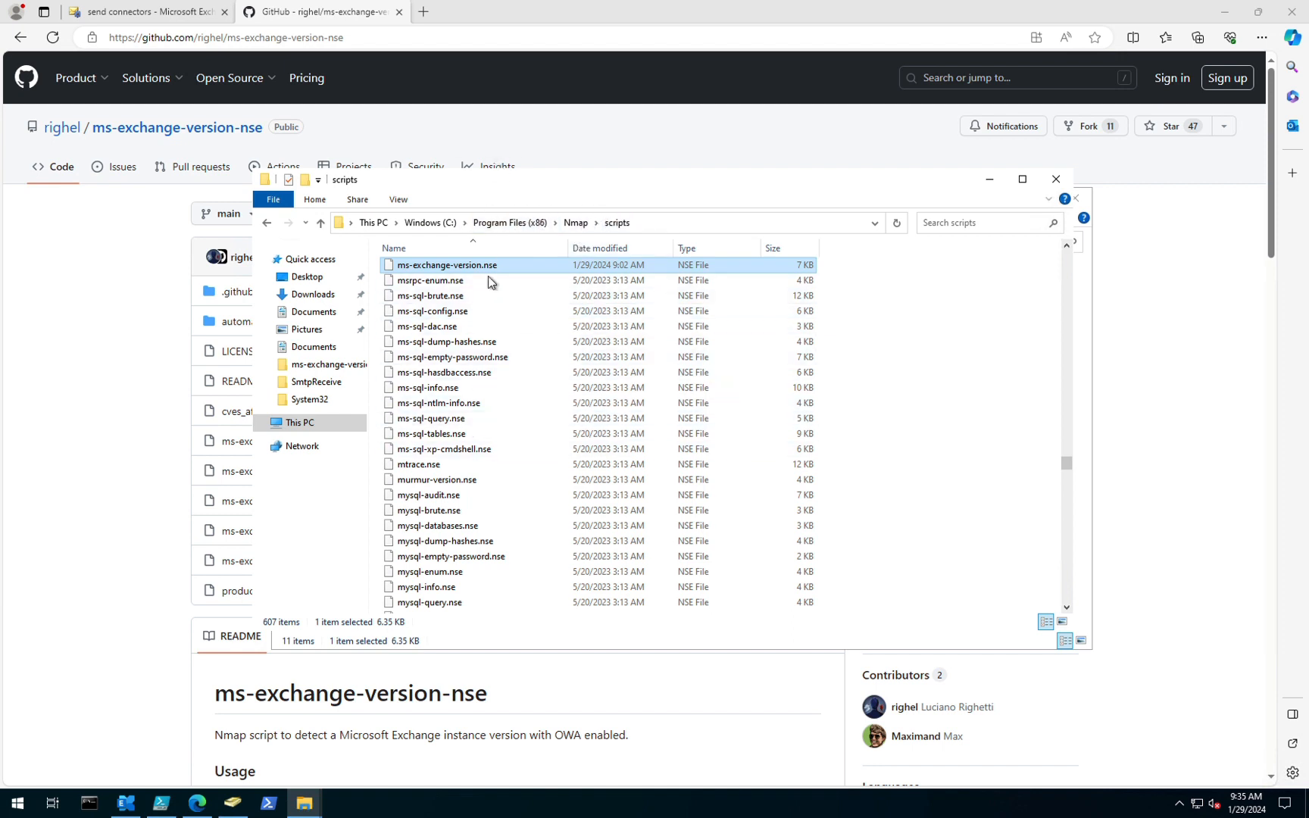
{"action": "scroll", "coordinate": [485, 553], "scroll_direction": "up", "scroll_amount": 3}
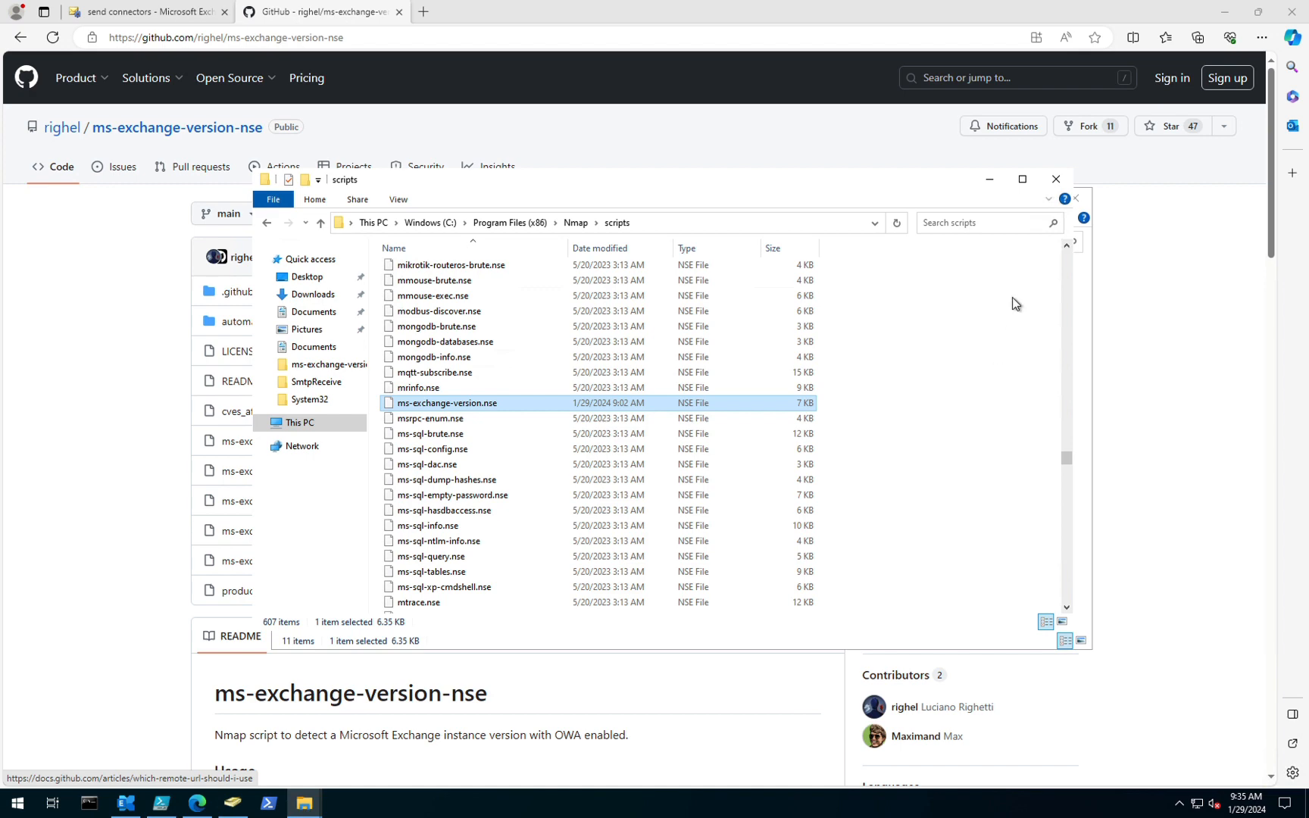
{"action": "left_click", "coordinate": [1056, 179]}
{"action": "left_click", "coordinate": [1075, 199]}
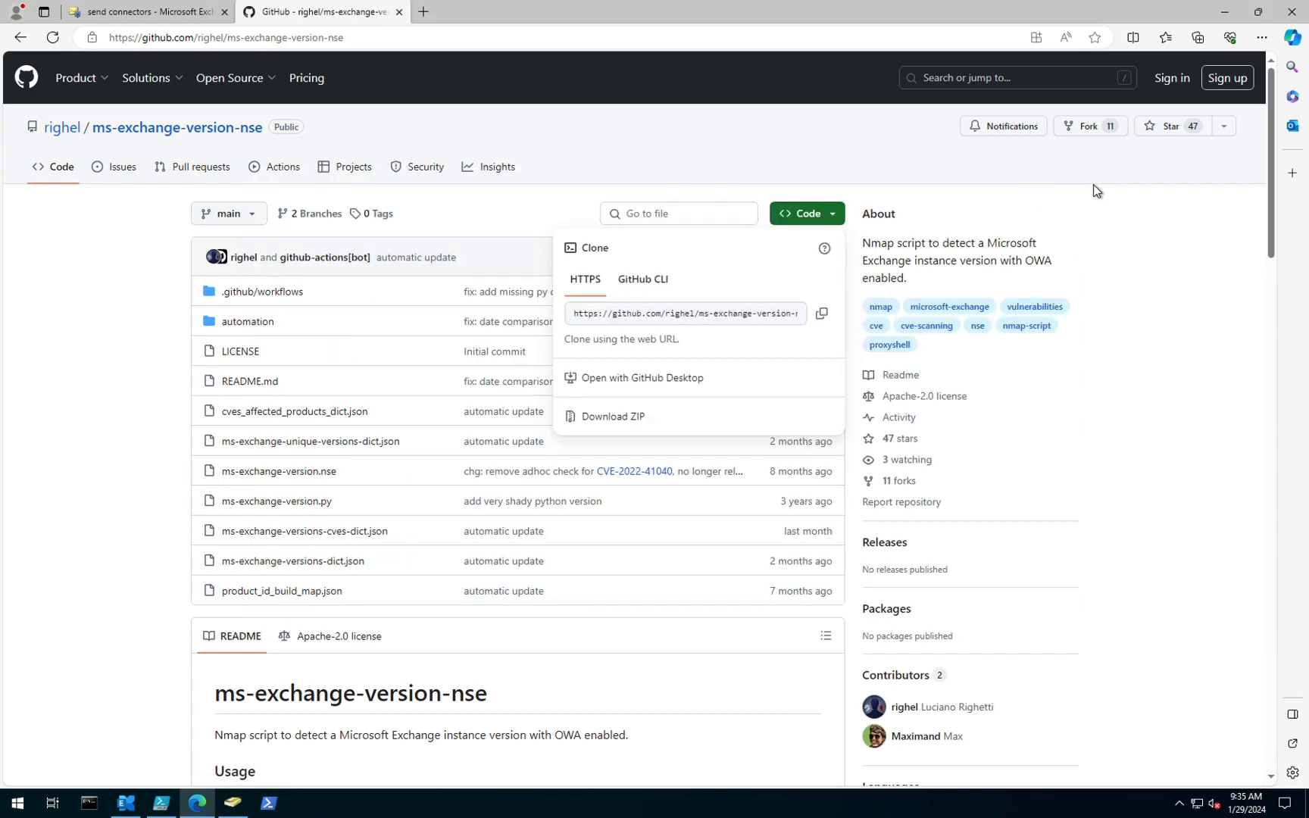
Open Zenmap from the desktop and set the scan command to "nmap -p 443 --script ms-exchange-version.nse ex2019a".
{"action": "left_click", "coordinate": [1223, 12]}
{"action": "double_click", "coordinate": [28, 109]}
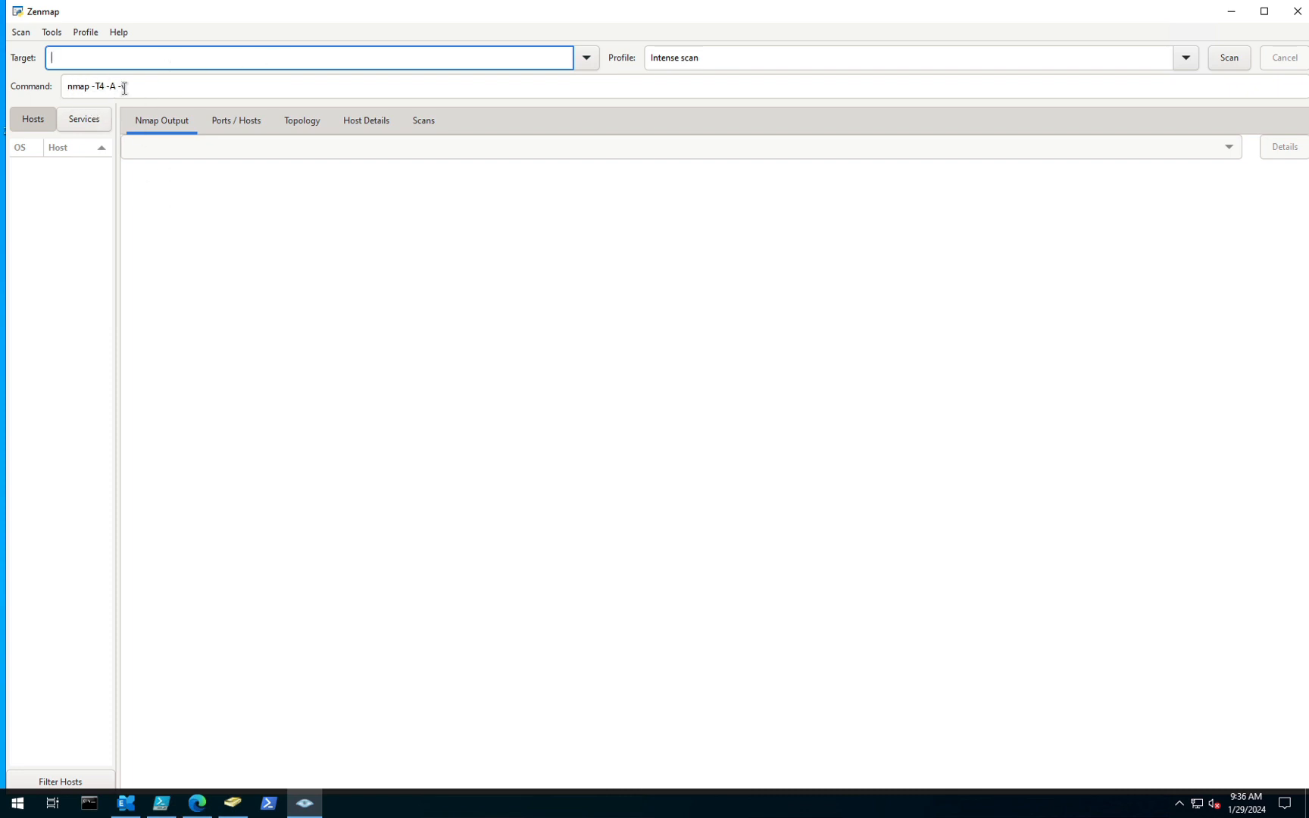
{"action": "left_click_drag", "start_coordinate": [148, 86], "coordinate": [6, 89]}
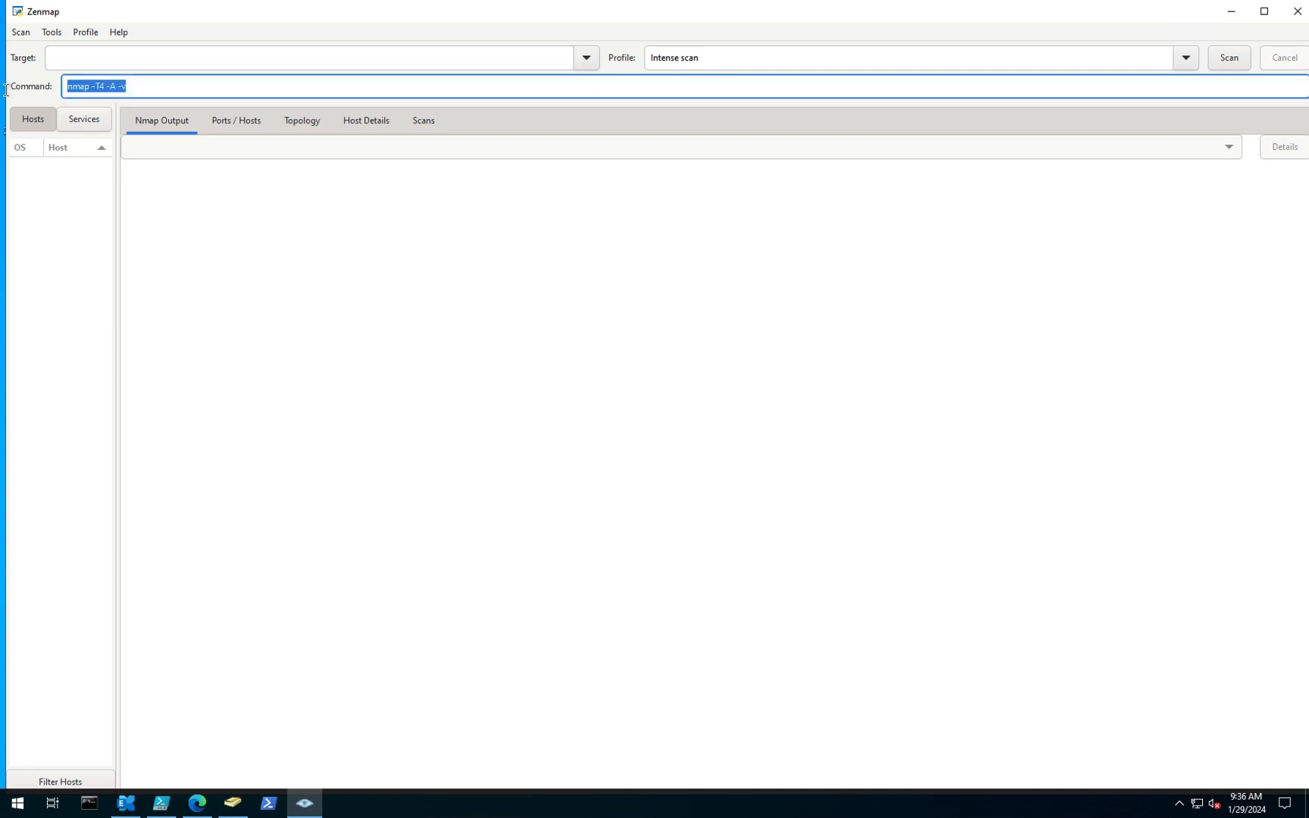
{"action": "type", "text": "nmap -p 443 --script ms-exchange-version.nse ex2019"}
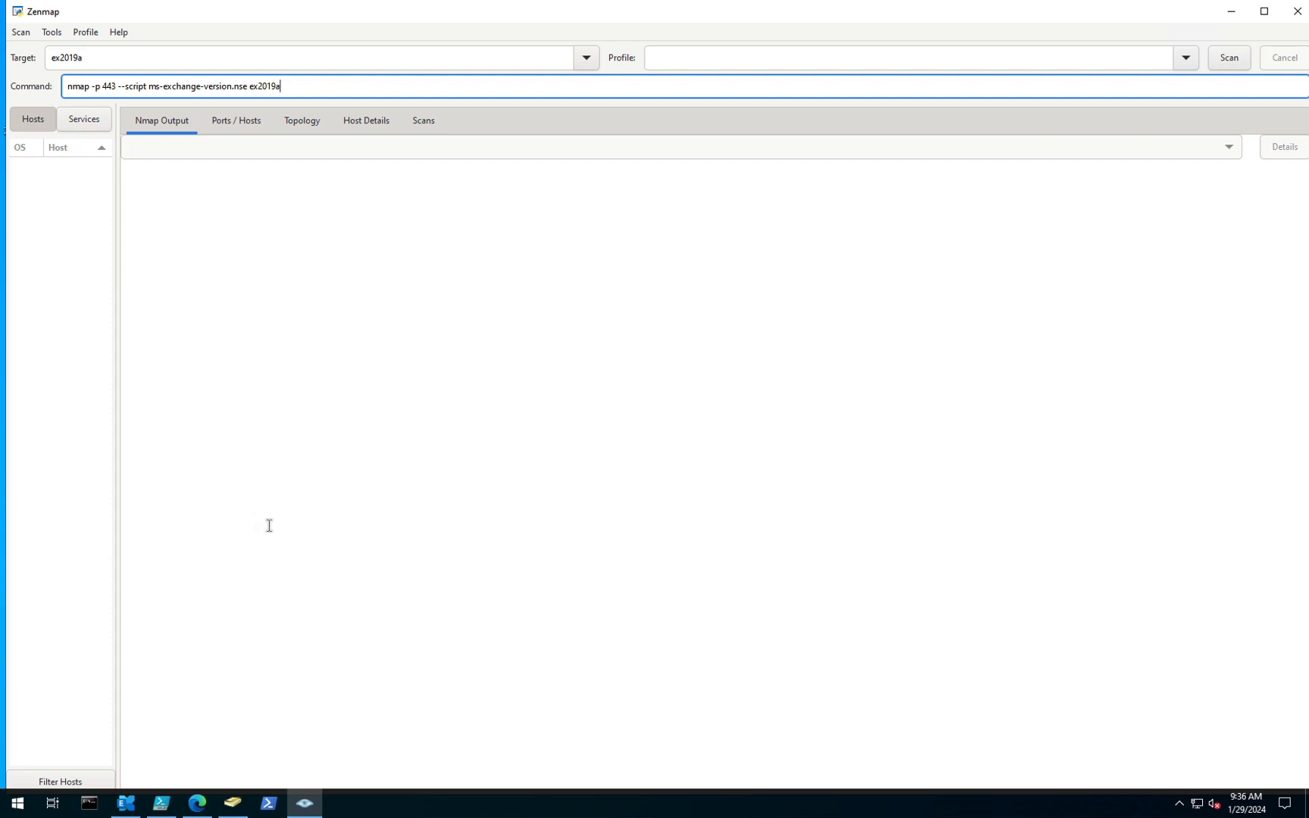
Switch to the GitHub page in Edge and review the README's usage example, highlighting port 443 in the nmap command.
{"action": "left_click", "coordinate": [198, 803]}
{"action": "scroll", "coordinate": [303, 572], "scroll_direction": "down", "scroll_amount": 7}
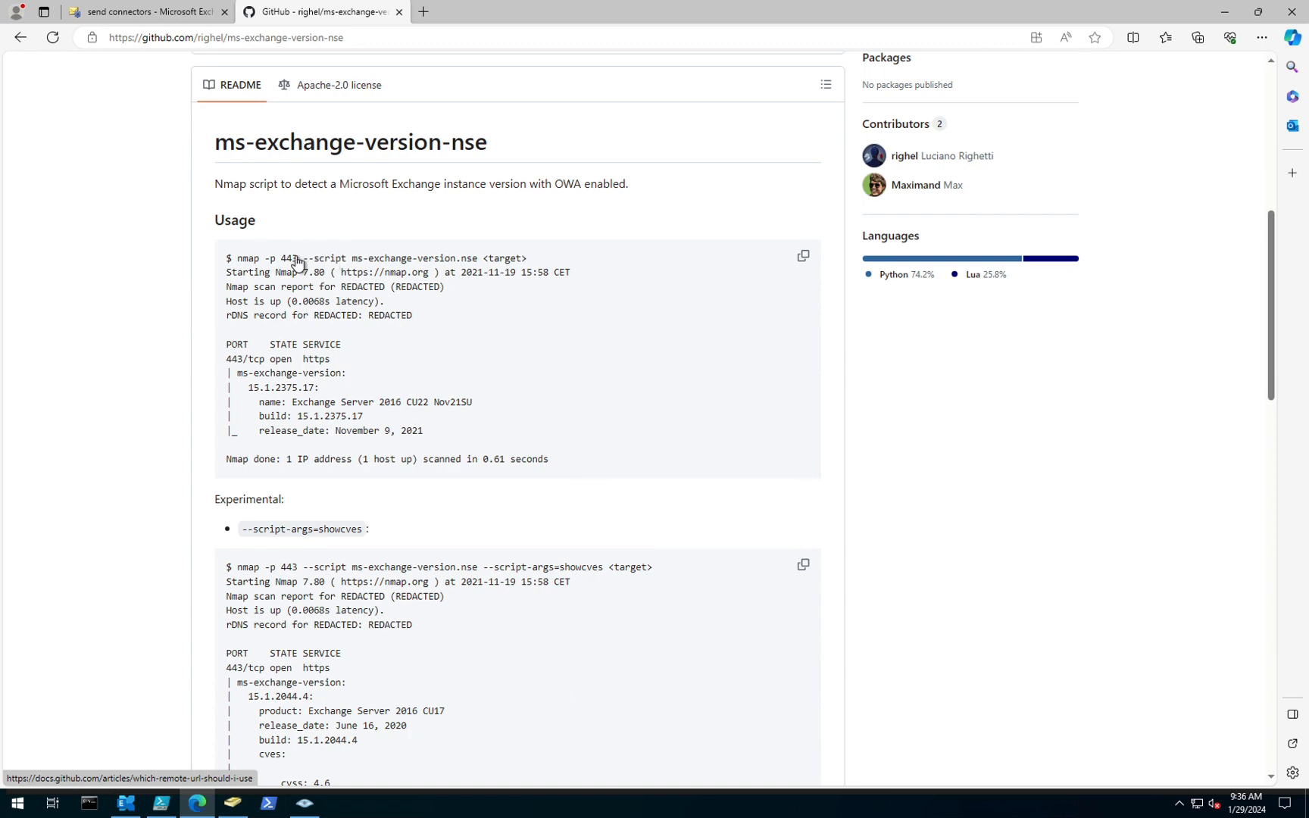
{"action": "scroll", "coordinate": [241, 293], "scroll_direction": "up", "scroll_amount": 7}
{"action": "scroll", "coordinate": [243, 318], "scroll_direction": "down", "scroll_amount": 6}
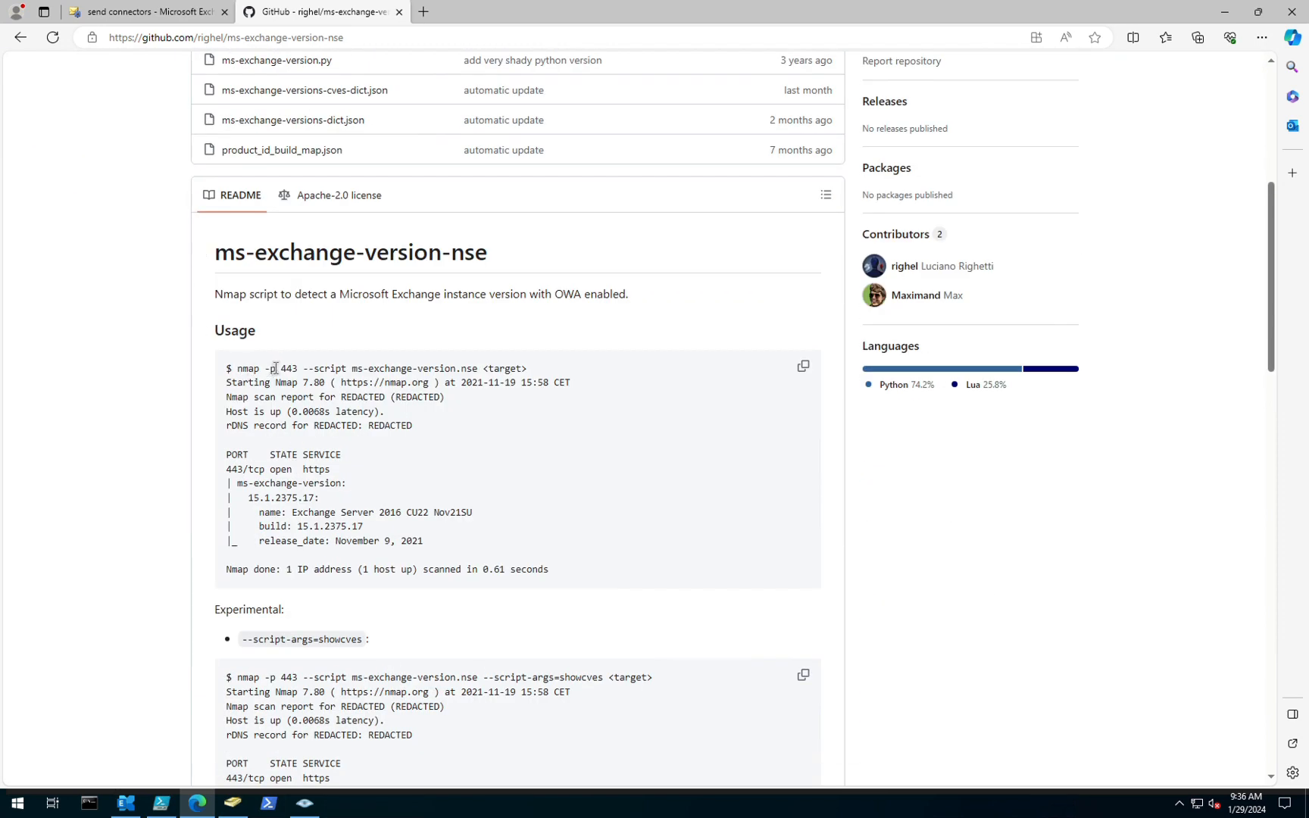
{"action": "left_click_drag", "start_coordinate": [280, 368], "coordinate": [303, 376]}
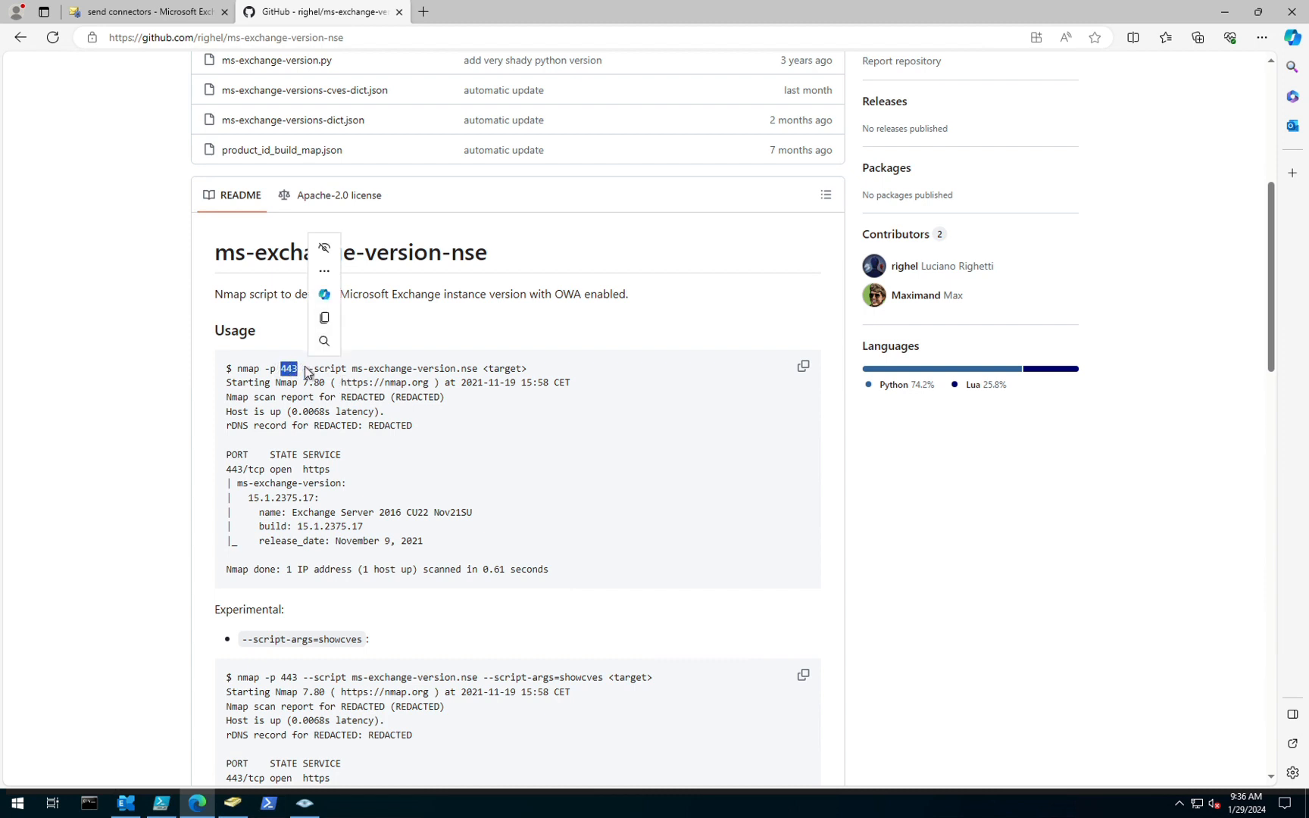
{"action": "left_click", "coordinate": [330, 371]}
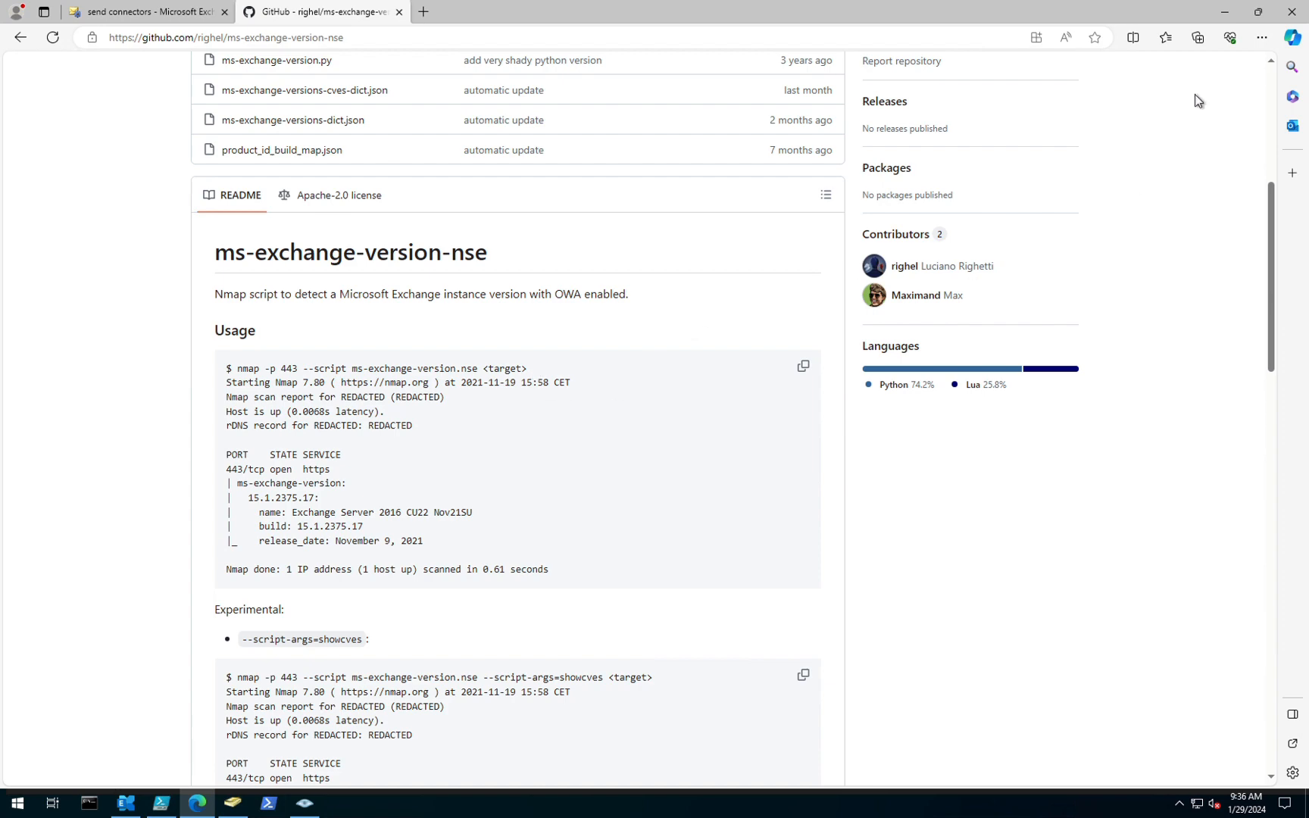
Return to Zenmap and run the Exchange version scan against ex2019a.
{"action": "left_click", "coordinate": [1222, 18]}
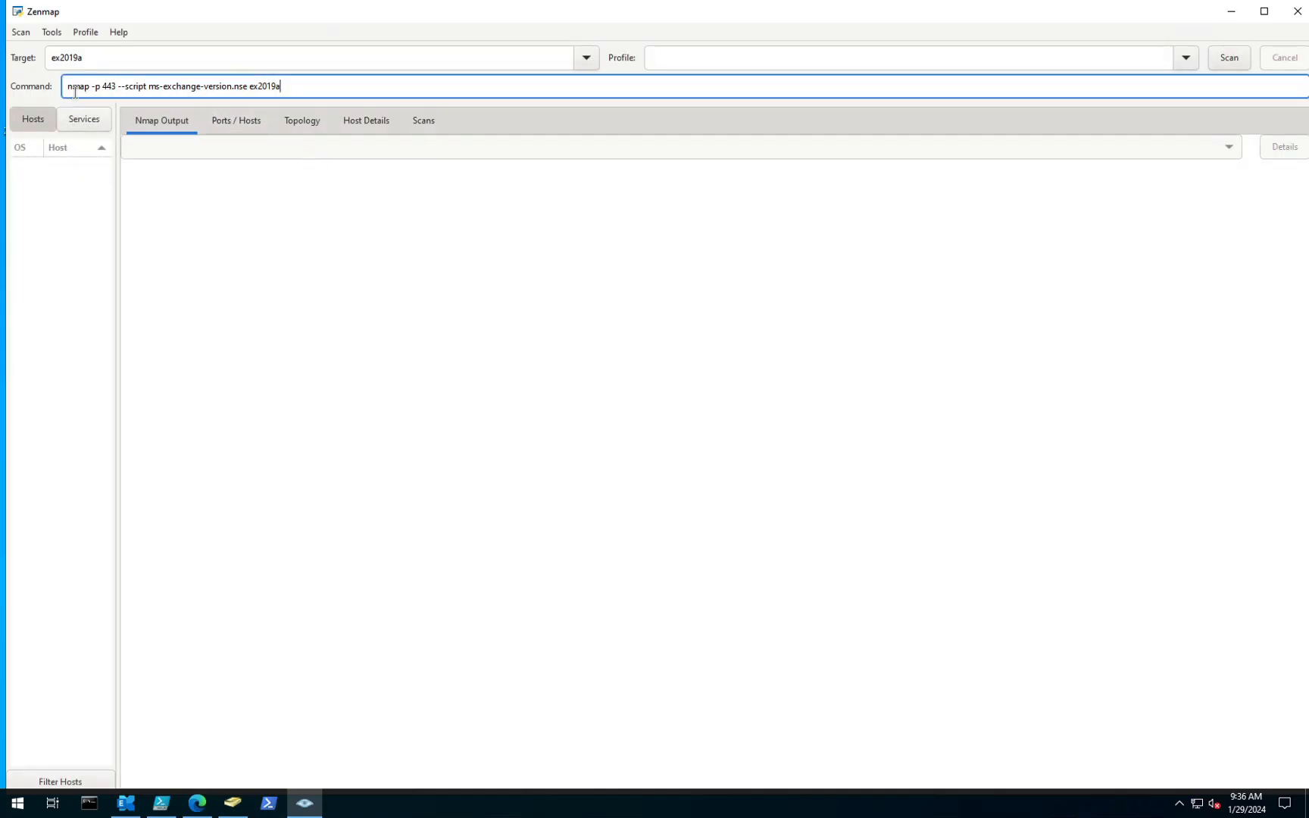
{"action": "left_click", "coordinate": [1223, 59]}
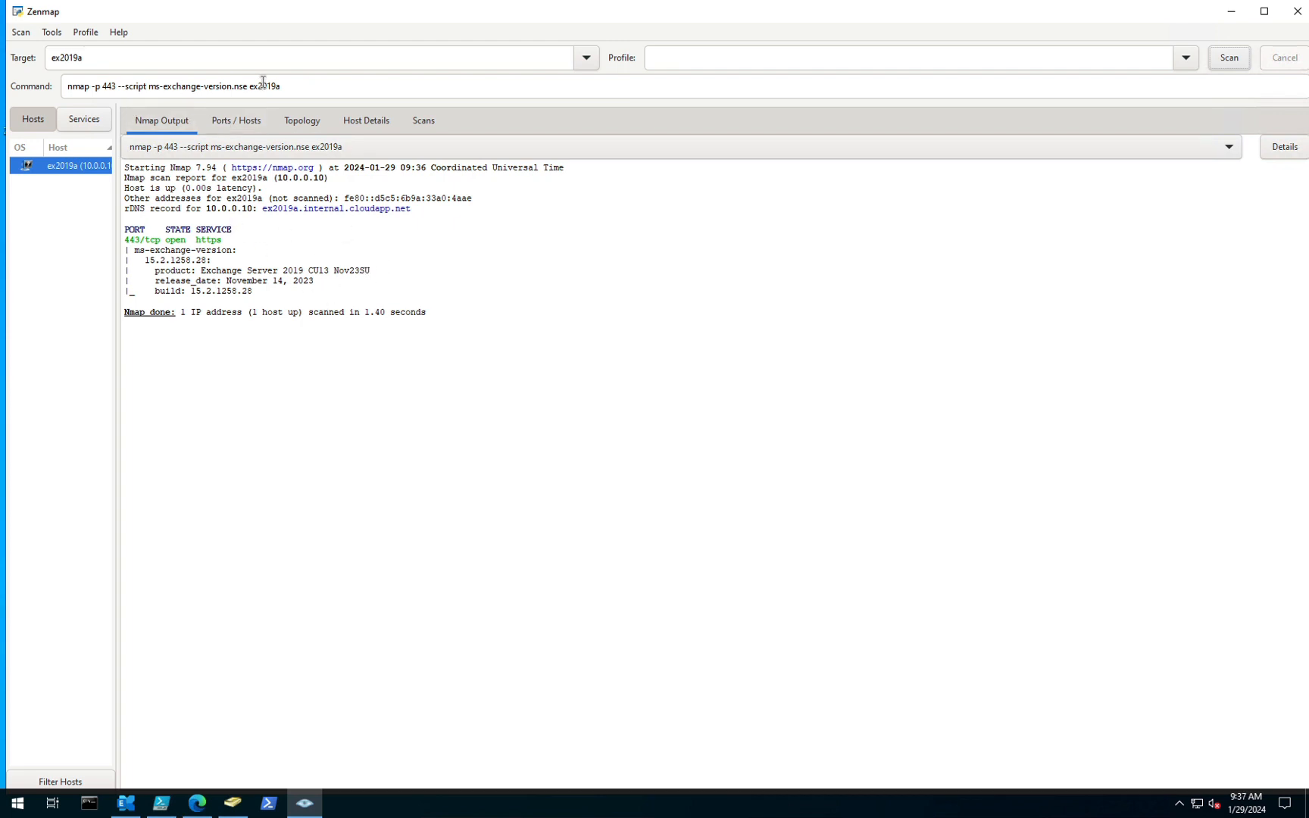
Change the target in the scan command to ex2019b and run the scan.
{"action": "left_click", "coordinate": [312, 86]}
{"action": "key", "text": "BackSpace"}
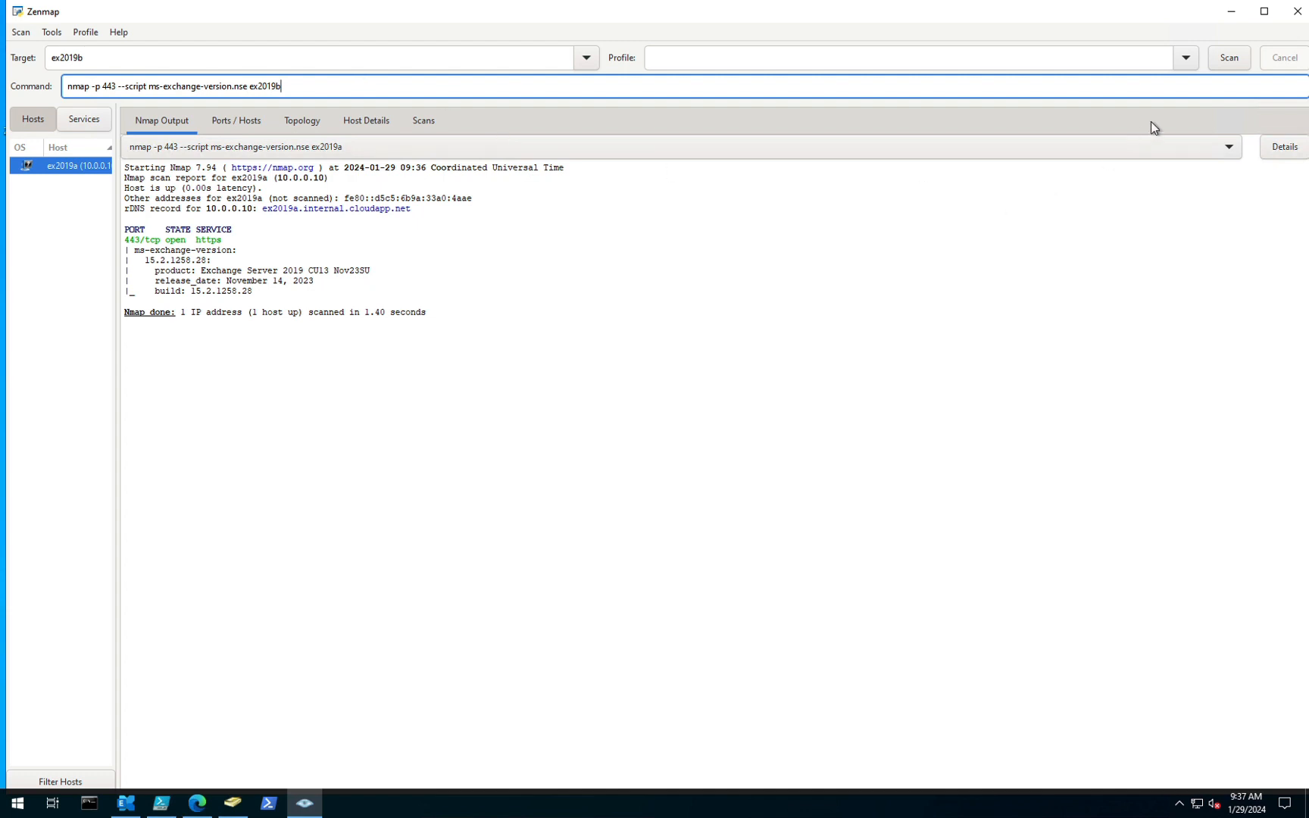
{"action": "left_click", "coordinate": [1228, 59]}
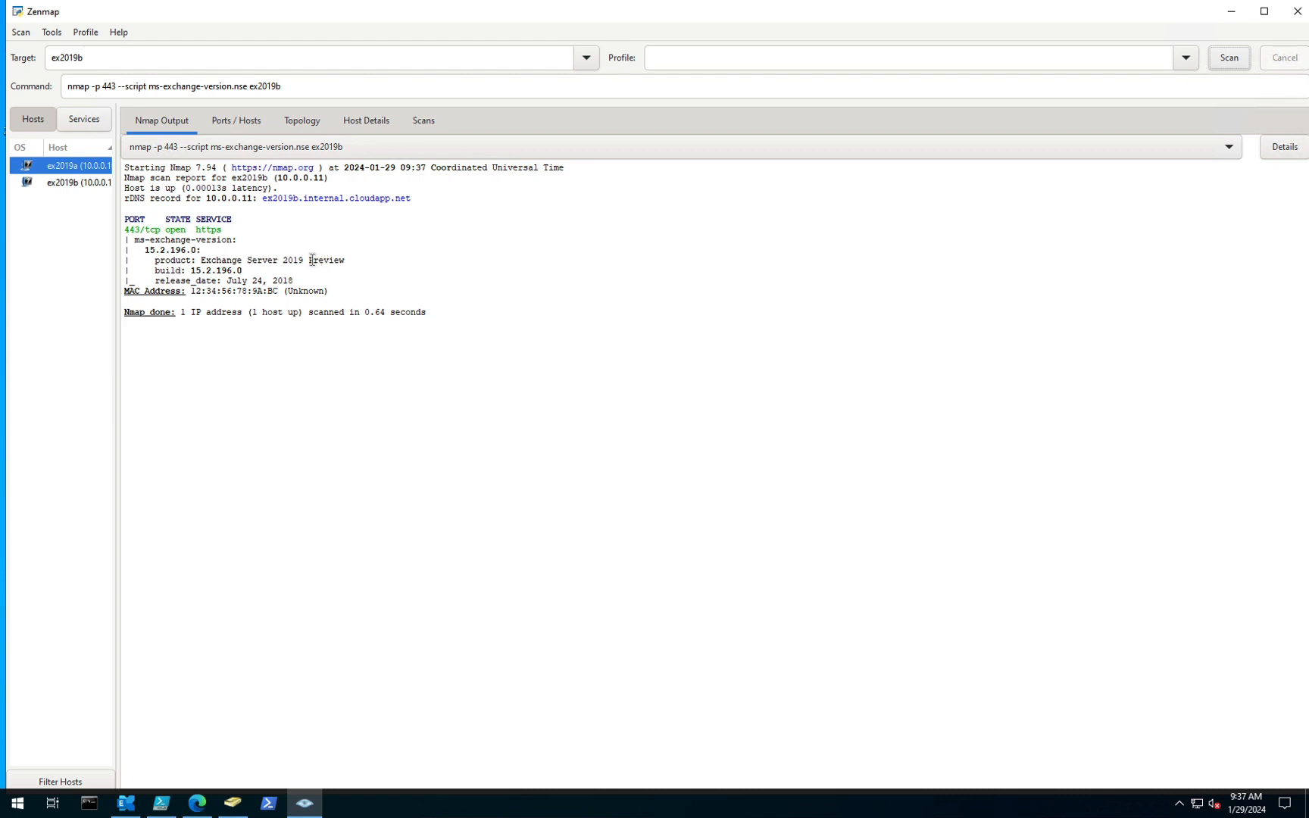
Examine the product name, release date and build number in the ex2019b scan output.
{"action": "left_click_drag", "start_coordinate": [308, 260], "coordinate": [350, 260]}
{"action": "left_click_drag", "start_coordinate": [293, 281], "coordinate": [258, 281]}
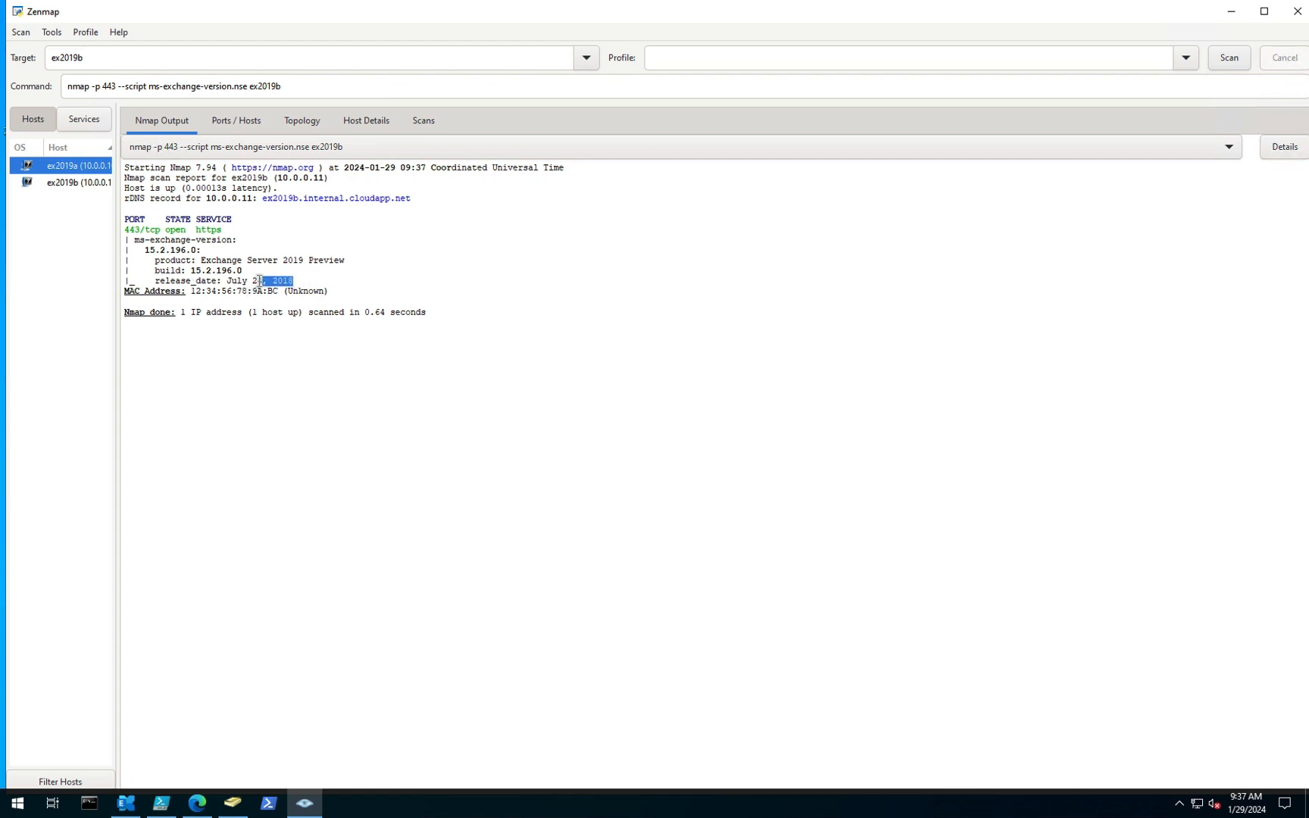
{"action": "left_click", "coordinate": [191, 270]}
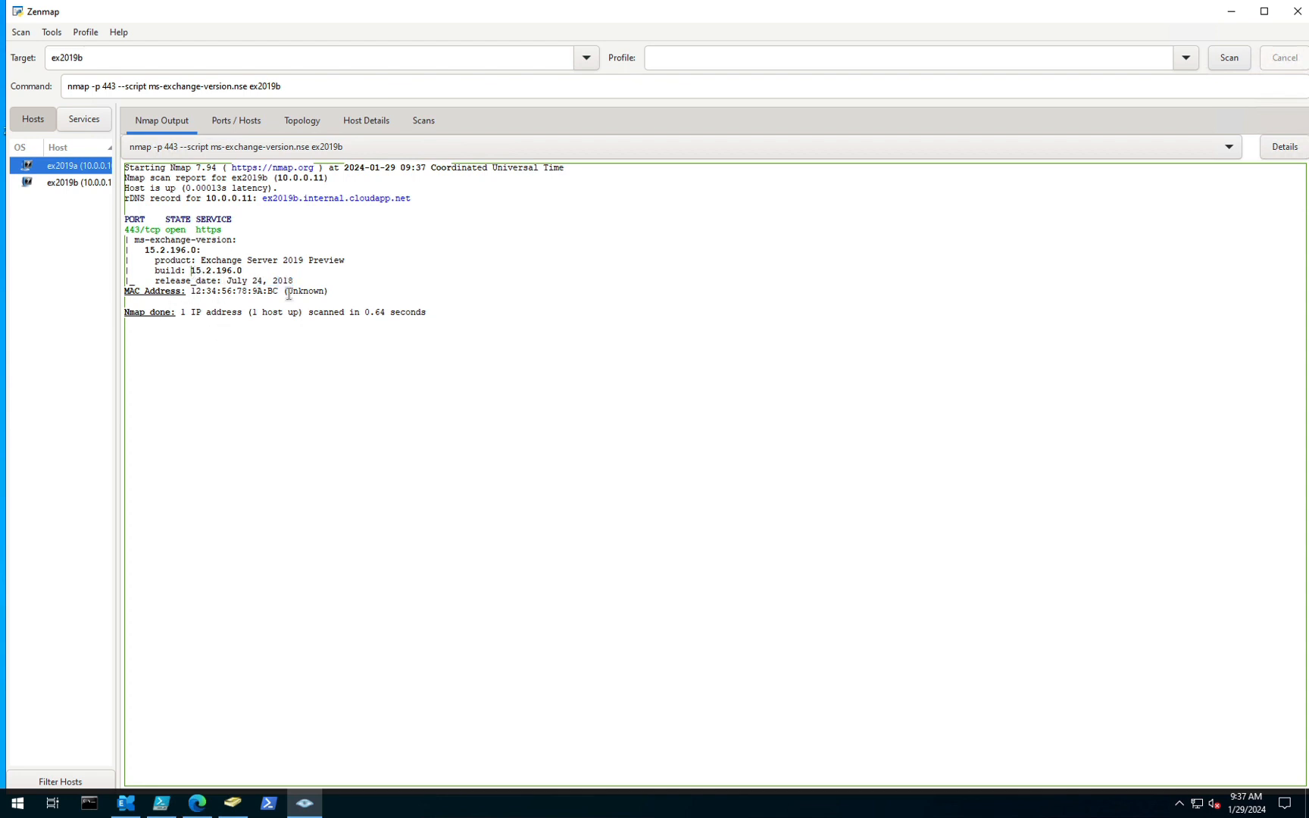